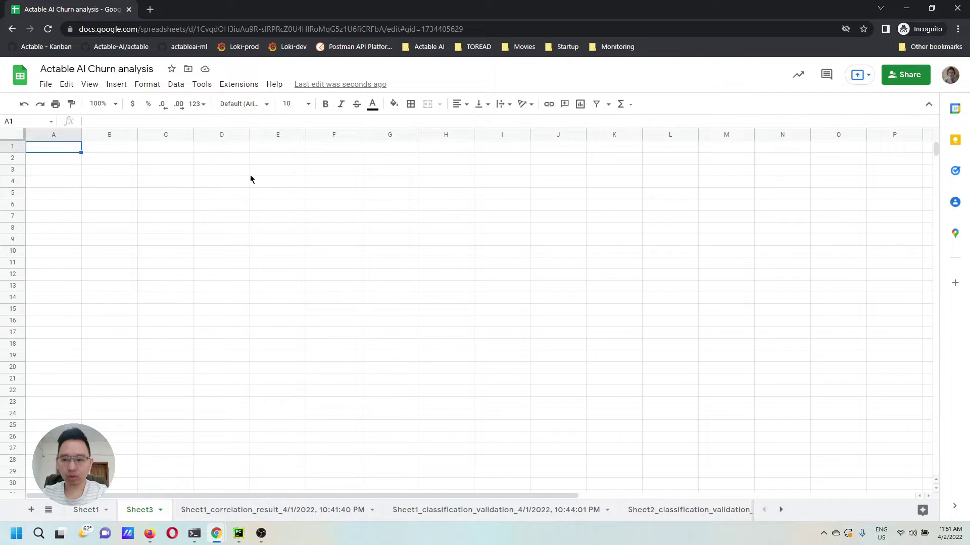
# Open the Extensions add-on list to reach Supermetrics for the empty Sheet3
pyautogui.click(247, 89)
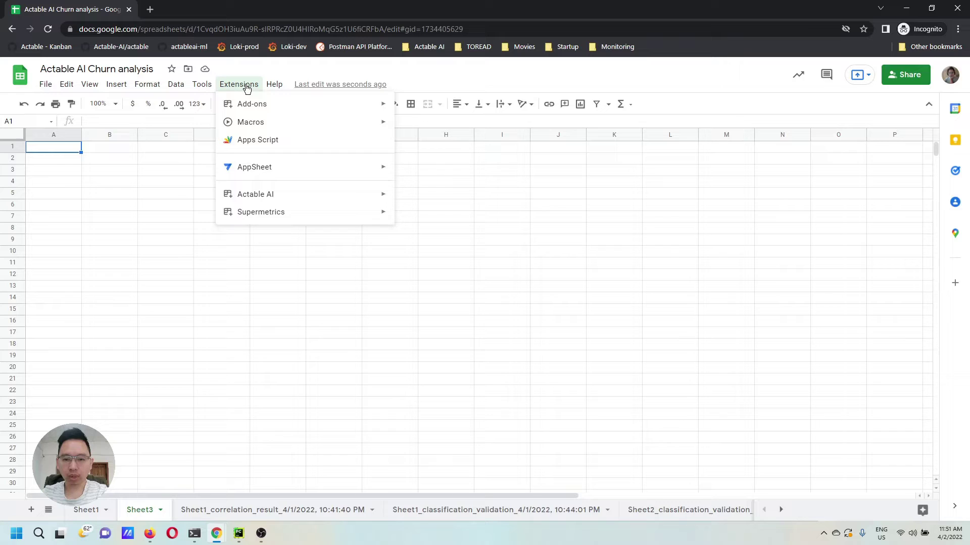
pyautogui.moveTo(260, 212)
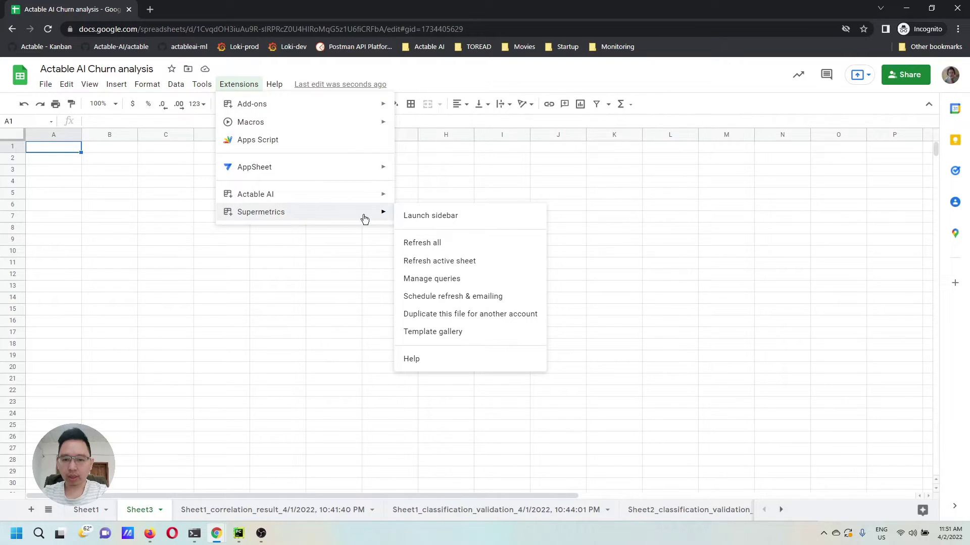
# Create a new Supermetrics query using Google Analytics (Actable AI Web App: All Web App Data) as source
pyautogui.click(420, 217)
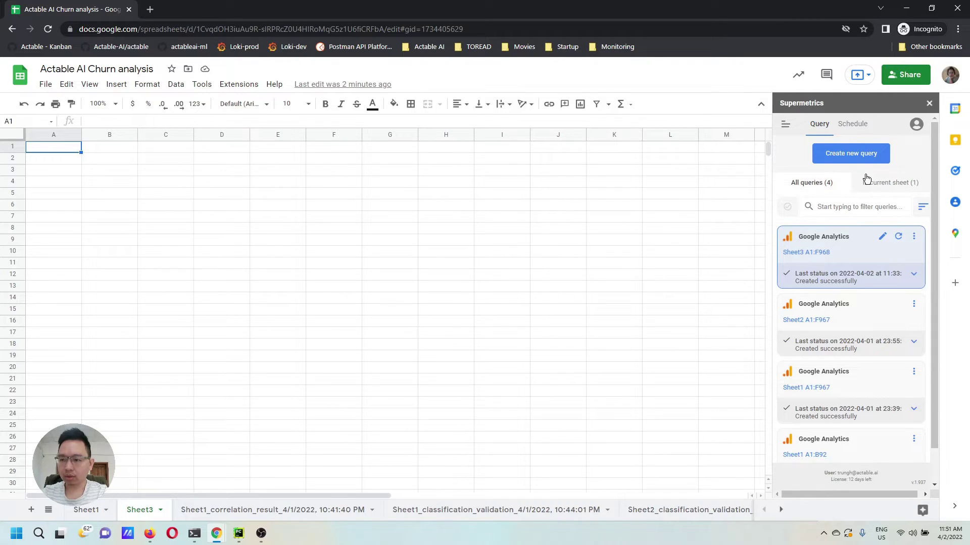
pyautogui.click(861, 158)
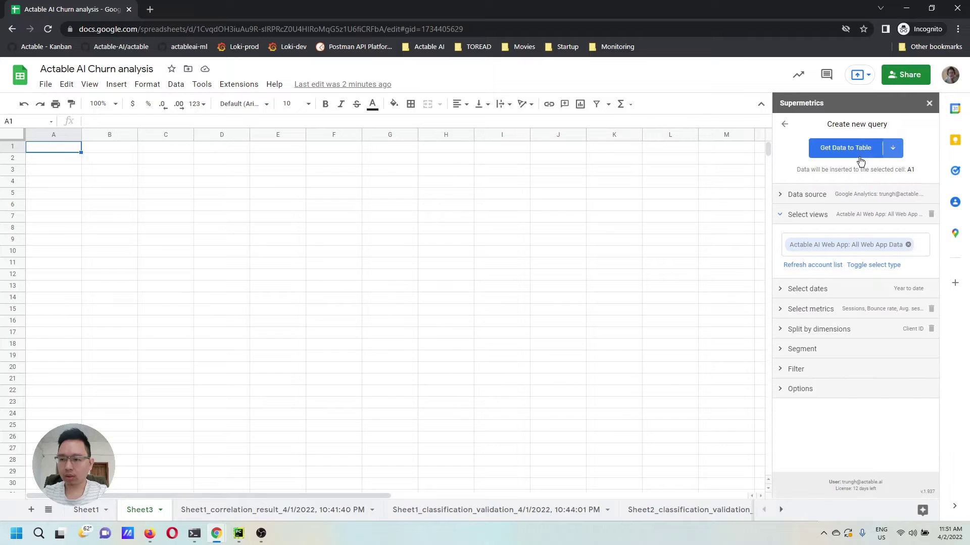
pyautogui.click(787, 195)
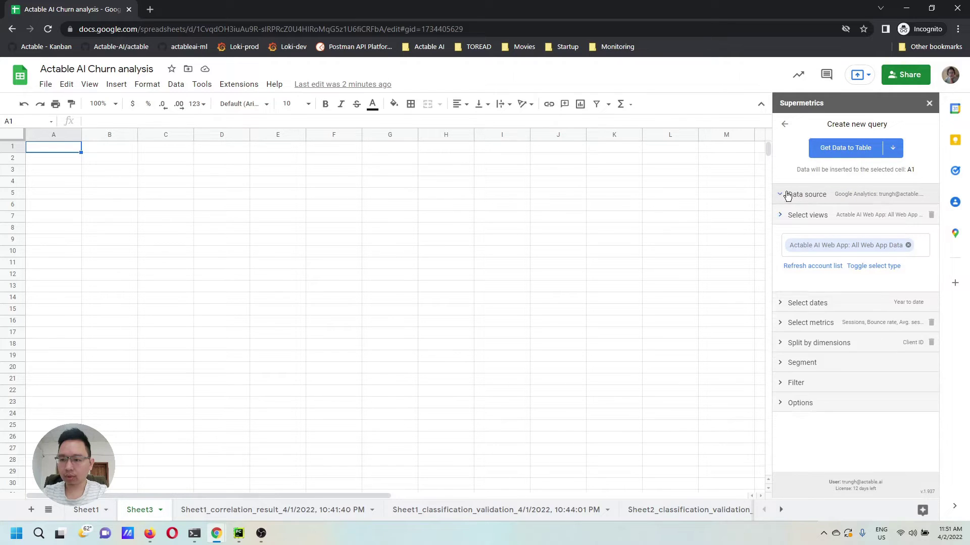
pyautogui.scroll(-1, 813, 242)
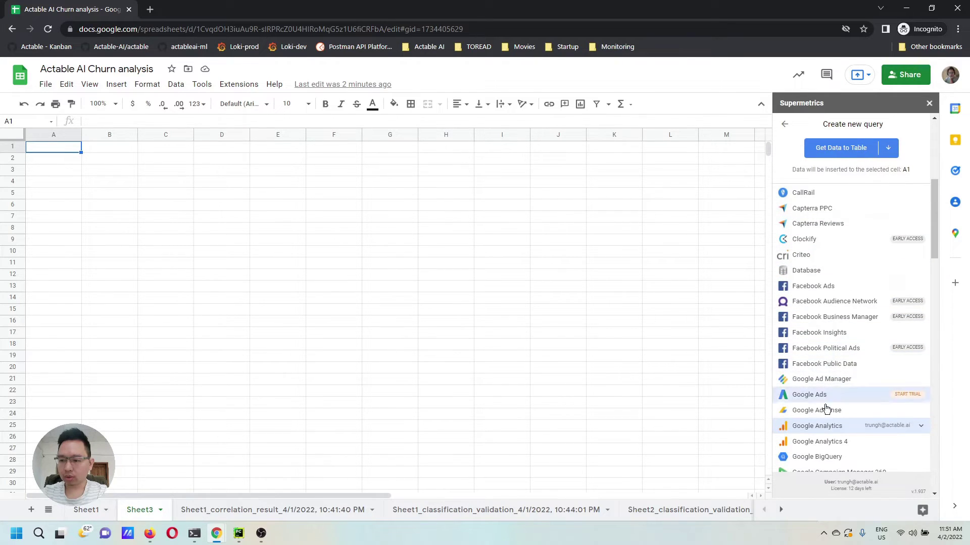
pyautogui.click(826, 429)
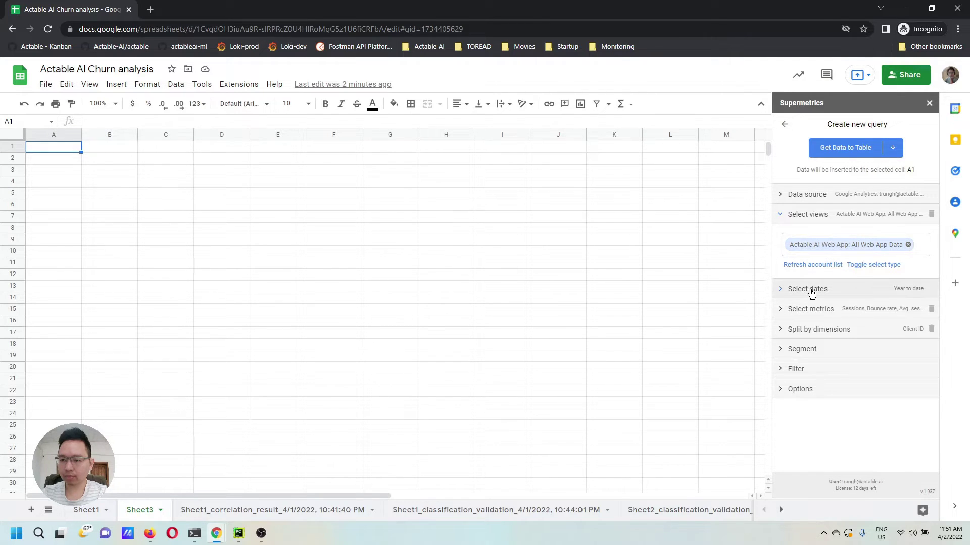
# Review the query's year-to-date range, five session and page metrics, and Client ID split
pyautogui.click(779, 289)
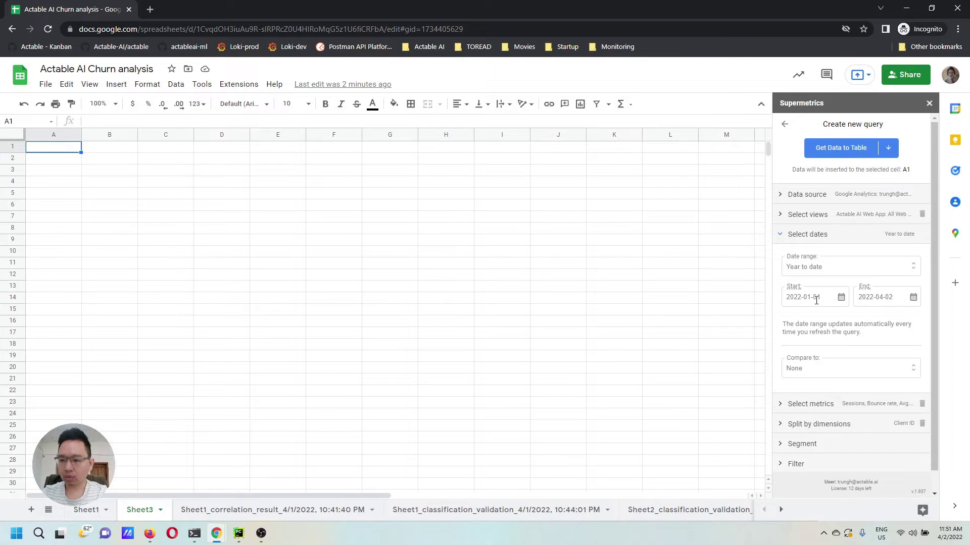
pyautogui.scroll(-1, 857, 322)
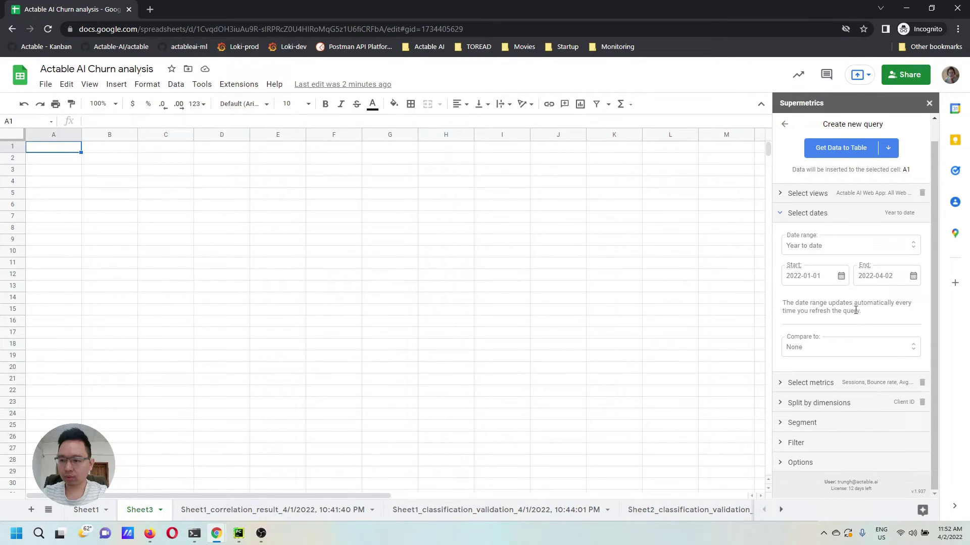
pyautogui.click(784, 387)
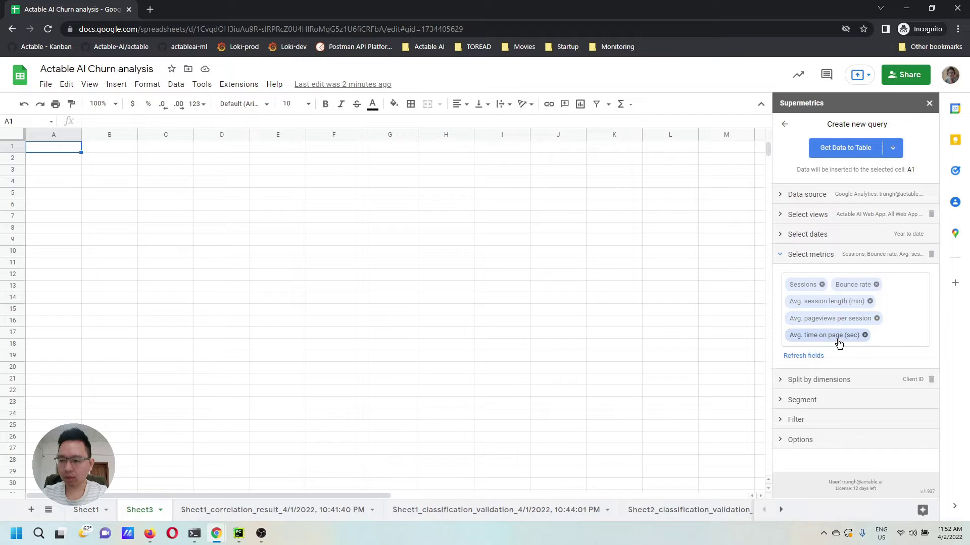
pyautogui.click(793, 381)
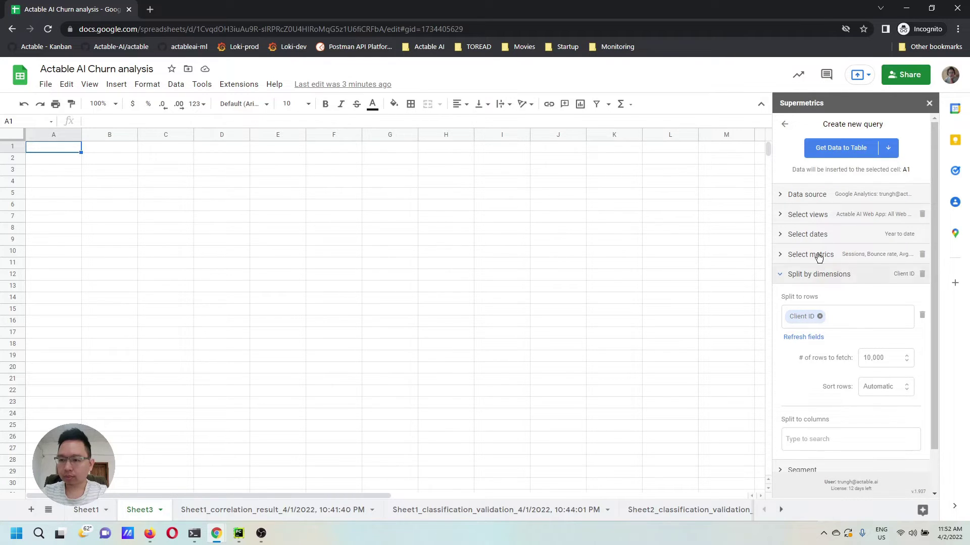
# Pull the Google Analytics results into Sheet3 as a Client ID metrics table
pyautogui.click(842, 148)
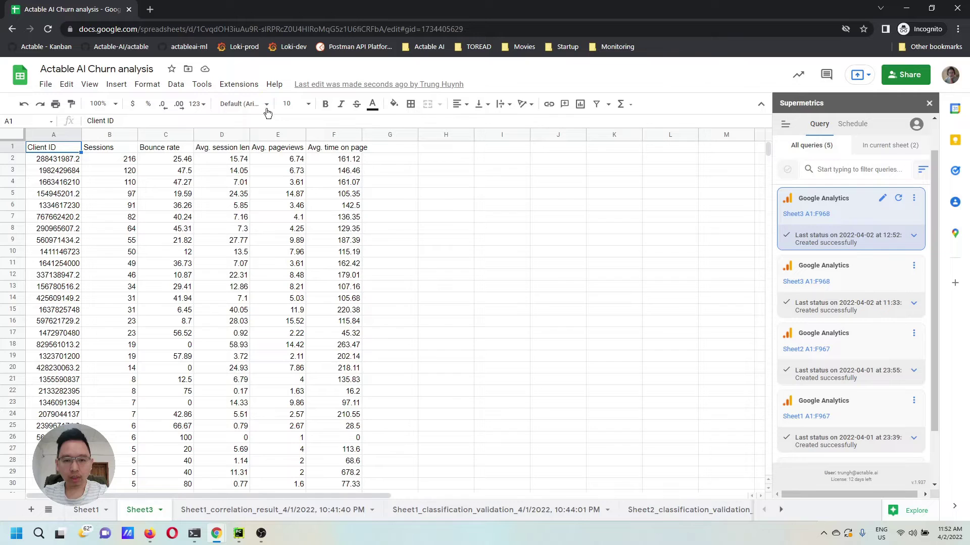
# Bring up the Actable AI add-on options under Extensions
pyautogui.click(247, 86)
pyautogui.moveTo(256, 194)
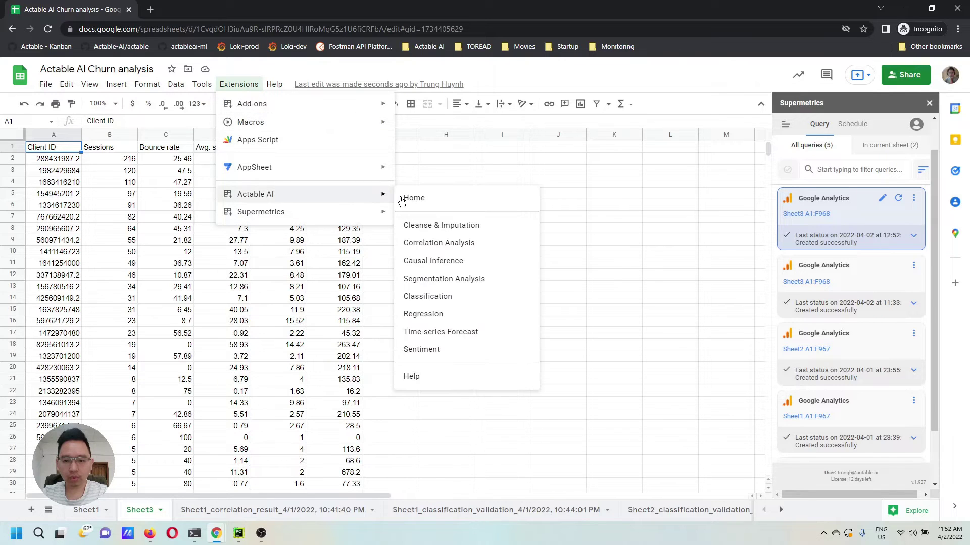
# Launch the Actable AI home panel, dismiss the chat popup, and choose Classification
pyautogui.click(414, 199)
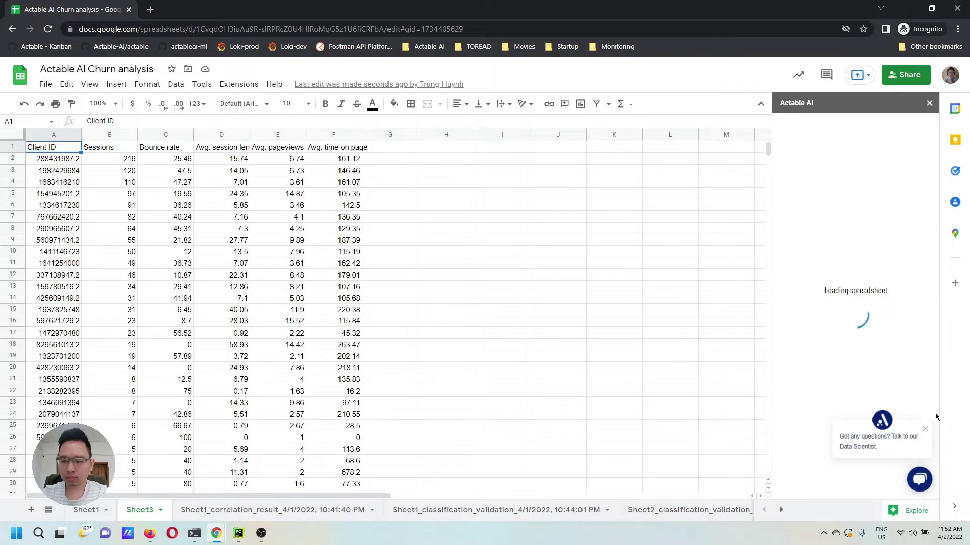
pyautogui.click(925, 429)
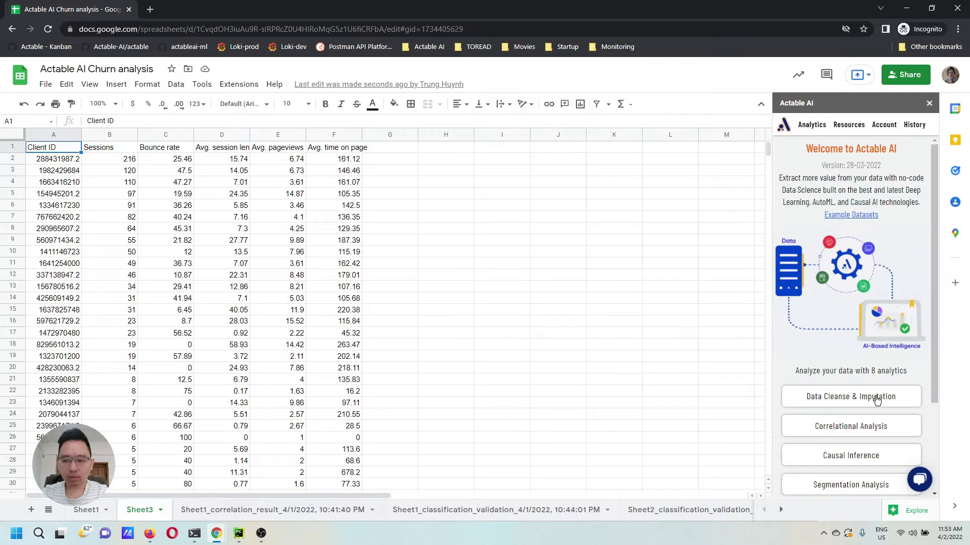
pyautogui.scroll(-3, 868, 354)
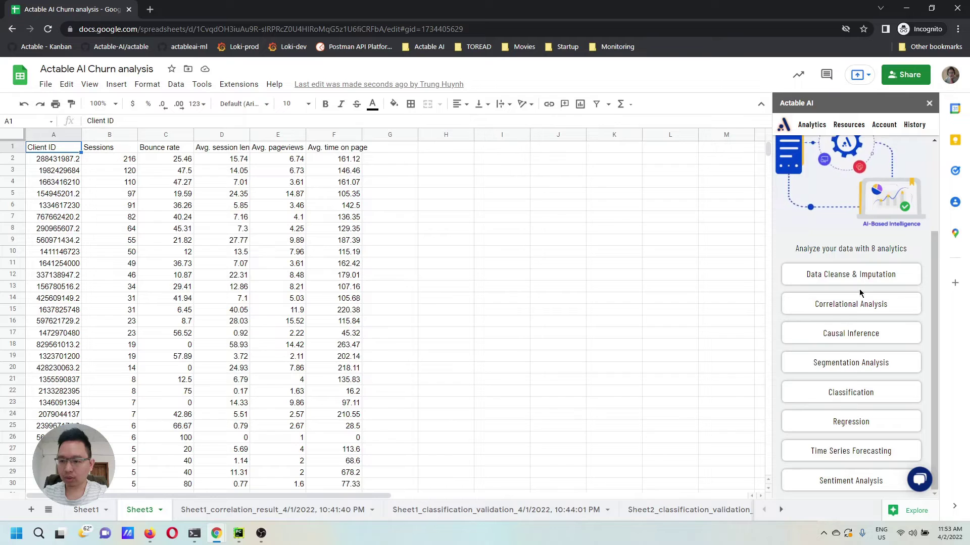
pyautogui.click(845, 399)
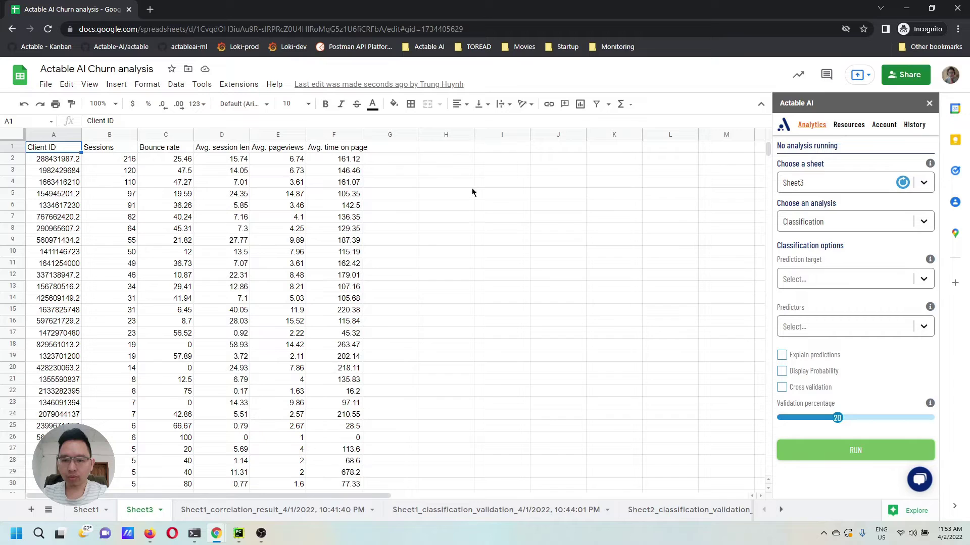
# Add a 'Churn' header in G1 and the formula =B2=1 in G2
pyautogui.click(401, 147)
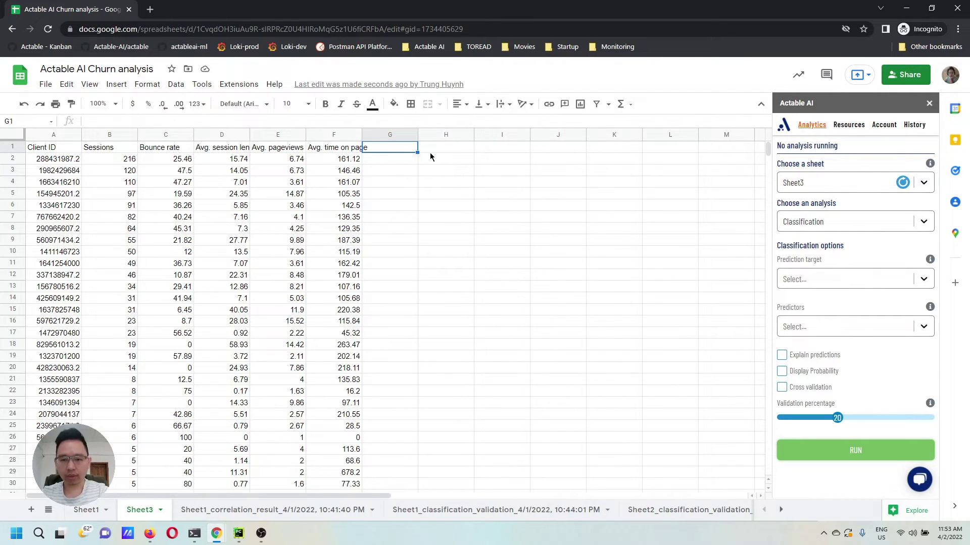
pyautogui.write('Chu')
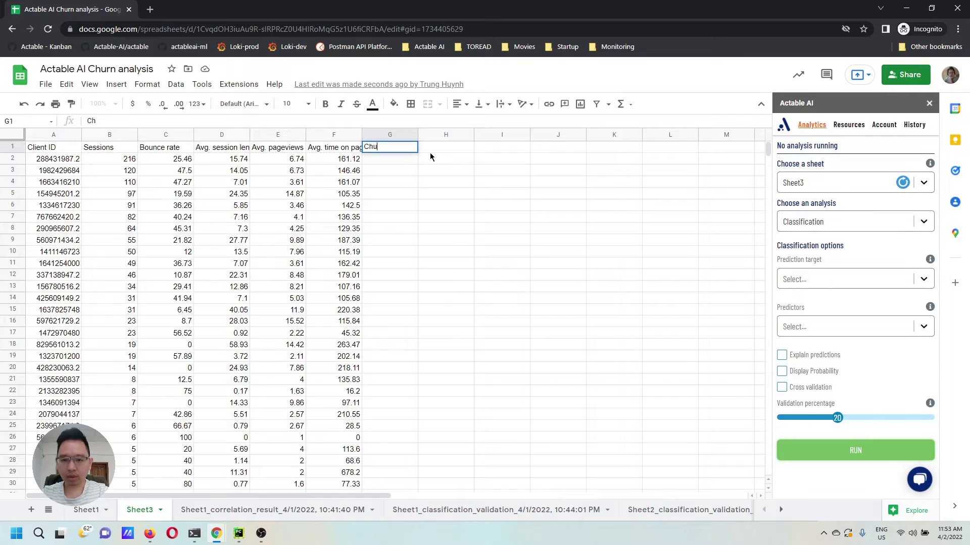
pyautogui.write('rn')
pyautogui.press('Return')
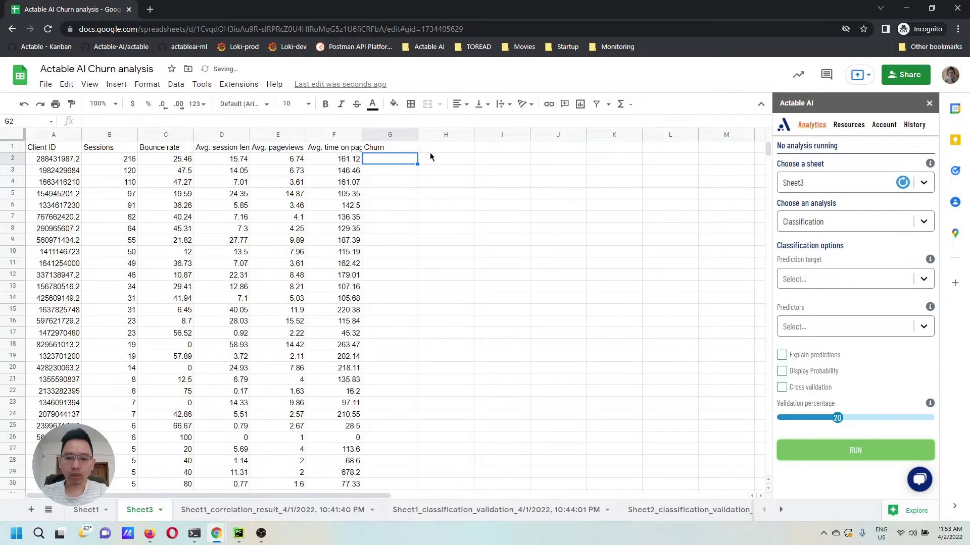
pyautogui.write('=')
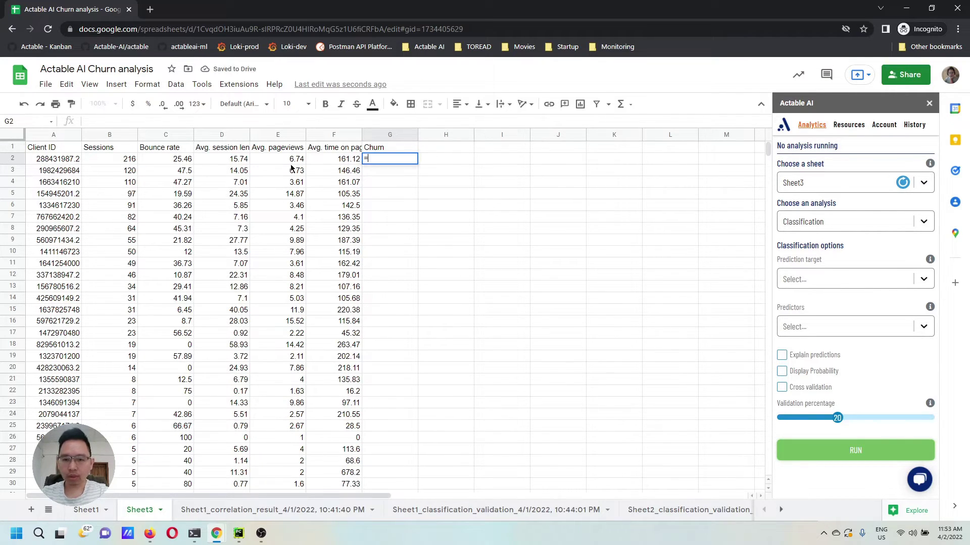
pyautogui.click(128, 165)
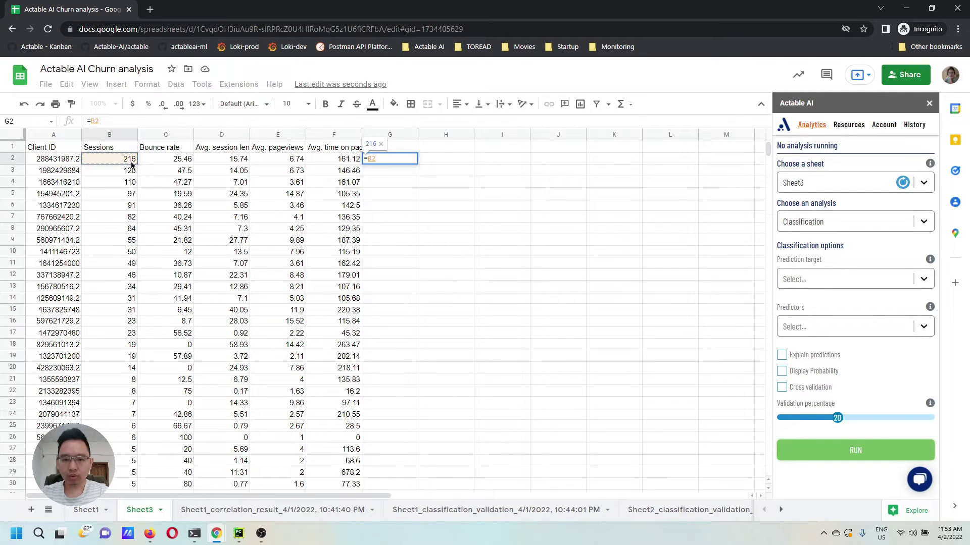
pyautogui.write('=')
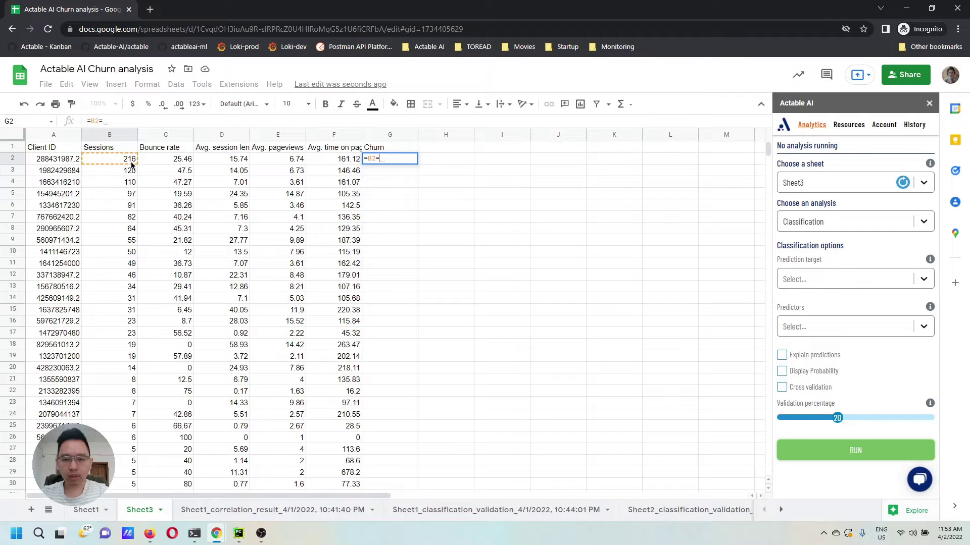
pyautogui.write('1')
pyautogui.press('Return')
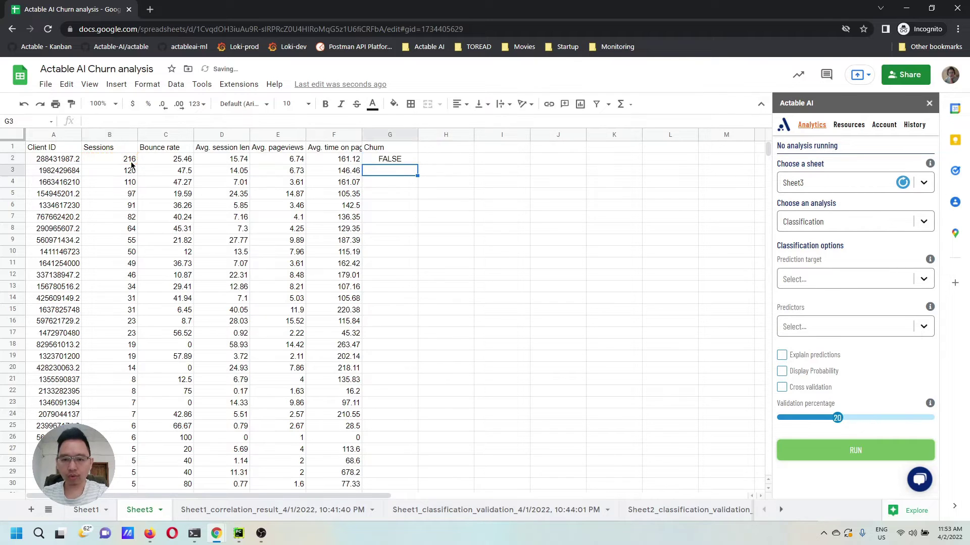
# Fill the =B2=1 Churn formula down column G for every client row
pyautogui.click(400, 160)
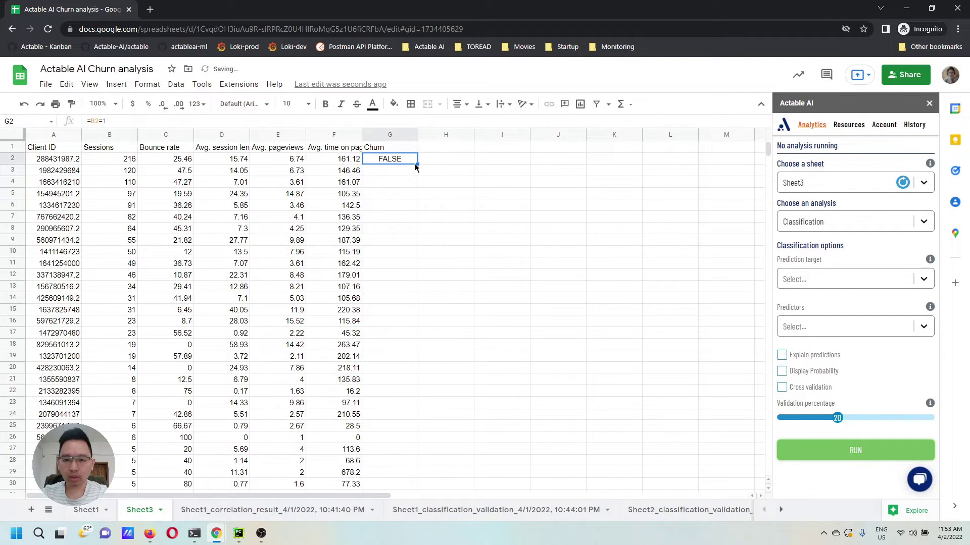
pyautogui.doubleClick(418, 164)
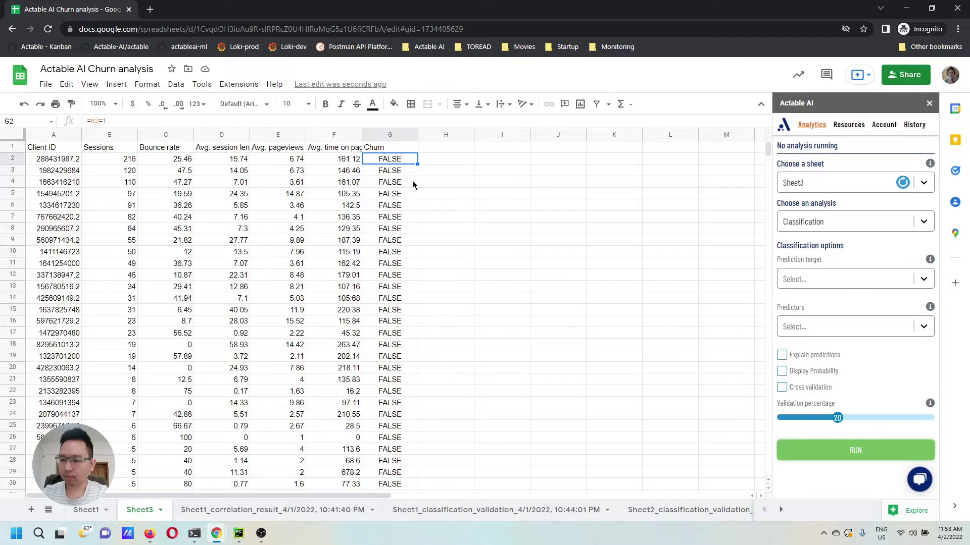
pyautogui.click(440, 185)
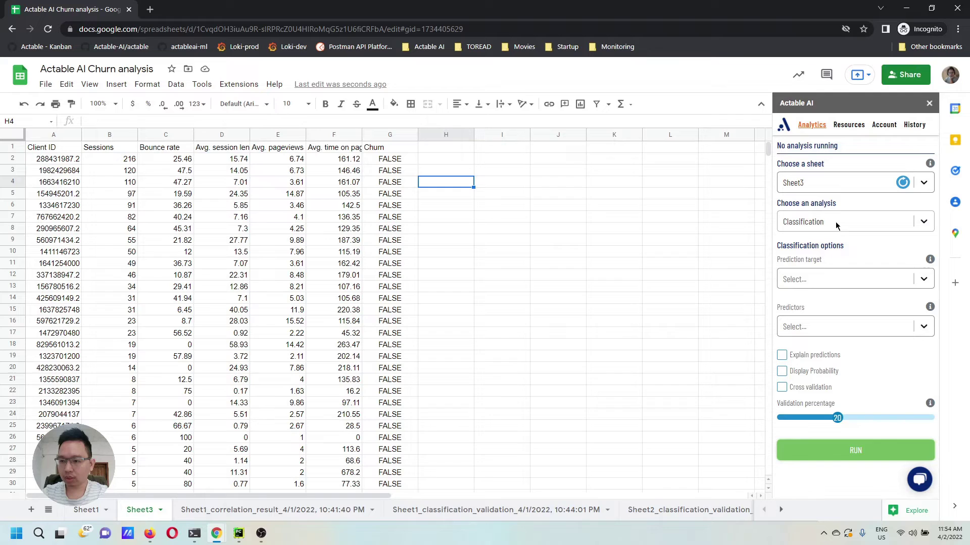
# Refresh the columns, target Churn, and use every column except Client ID as predictors
pyautogui.click(848, 279)
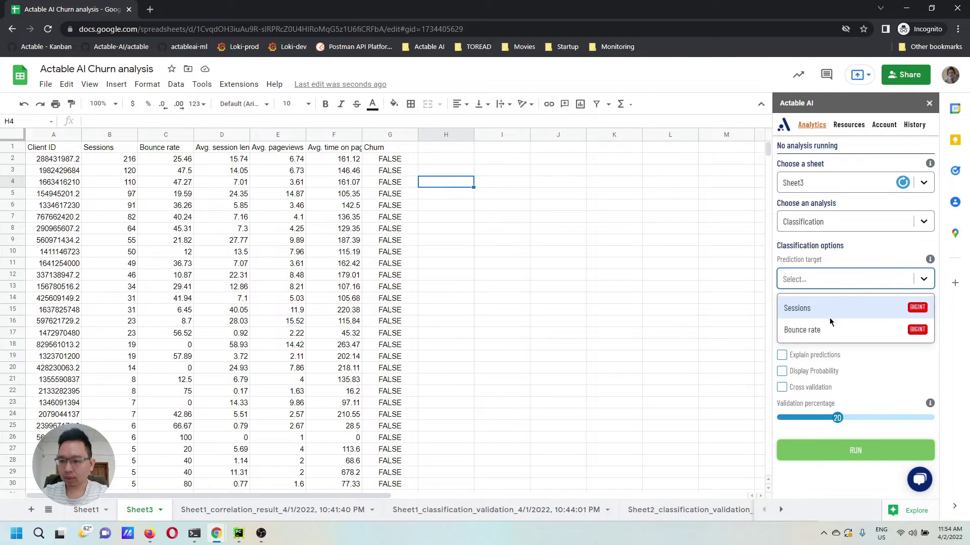
pyautogui.click(902, 183)
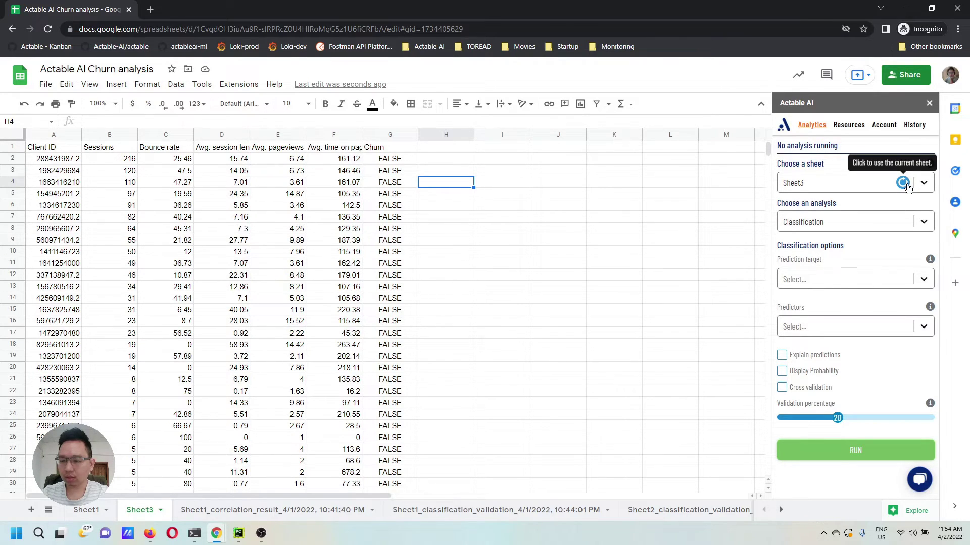
pyautogui.click(863, 286)
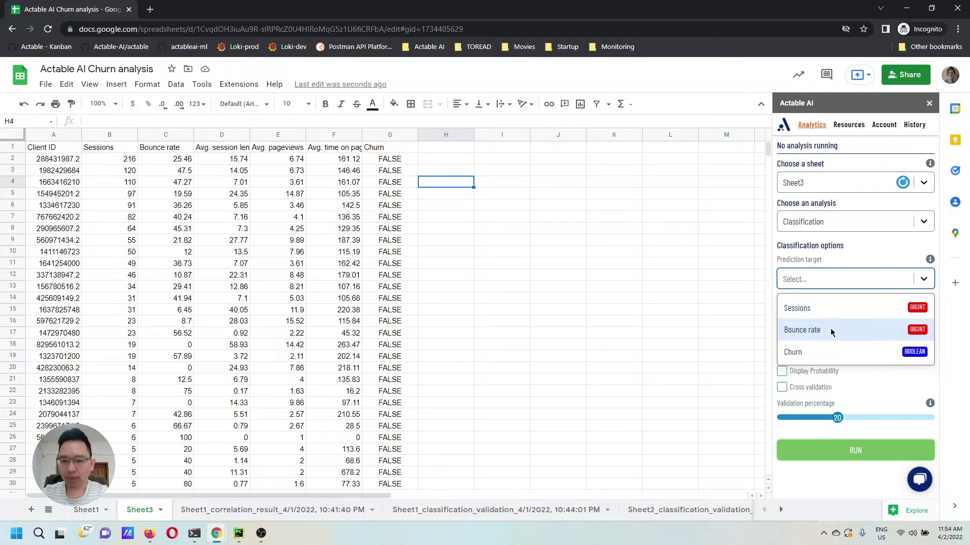
pyautogui.click(836, 353)
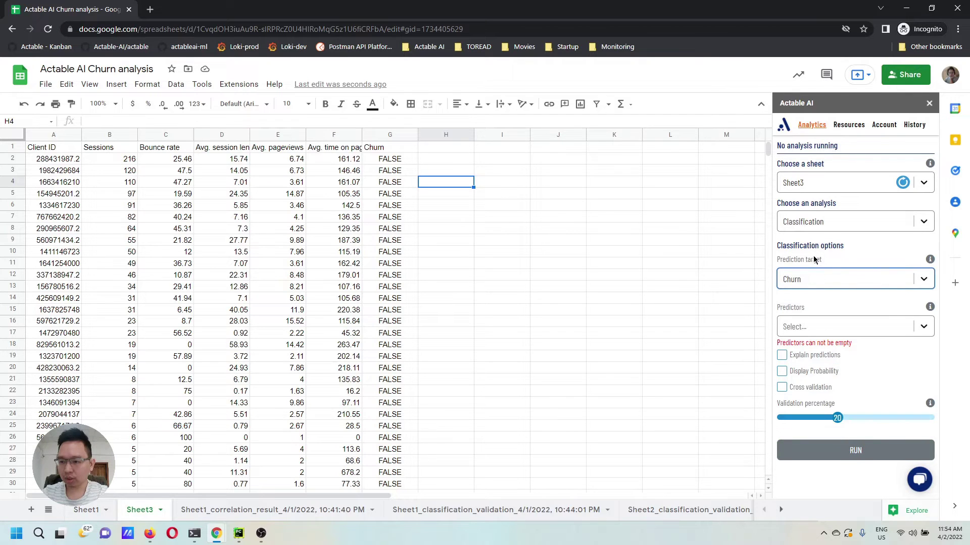
pyautogui.click(823, 327)
pyautogui.click(817, 355)
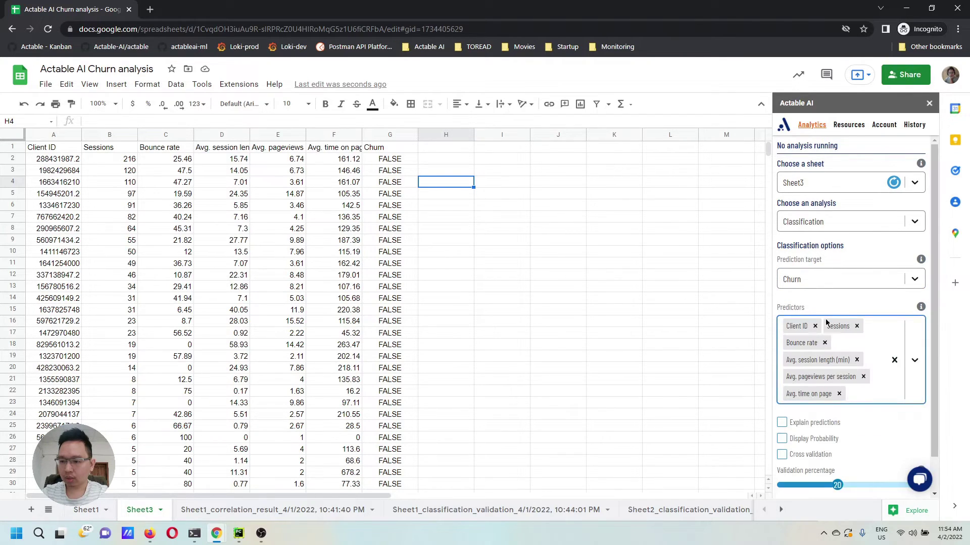
pyautogui.click(815, 326)
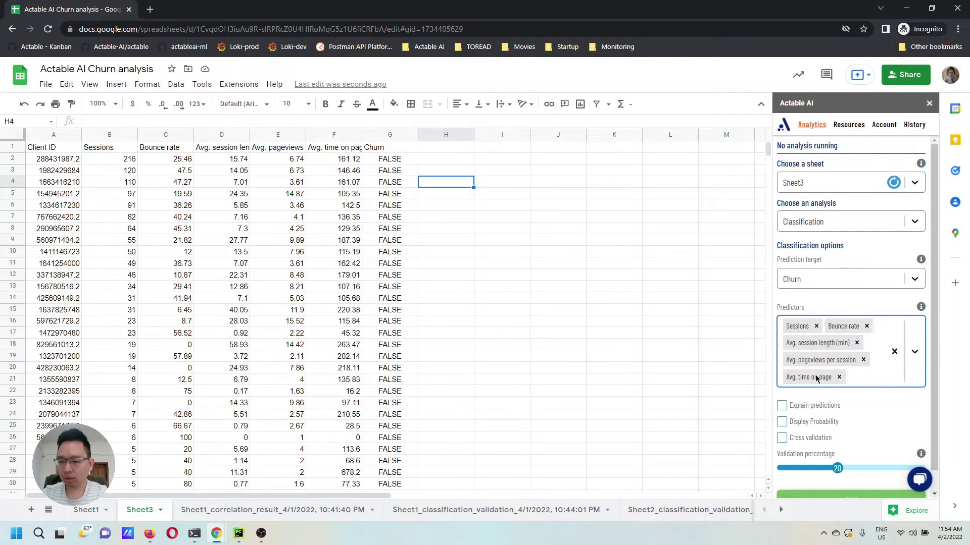
# Enable Explain predictions and run the Churn classification
pyautogui.click(862, 407)
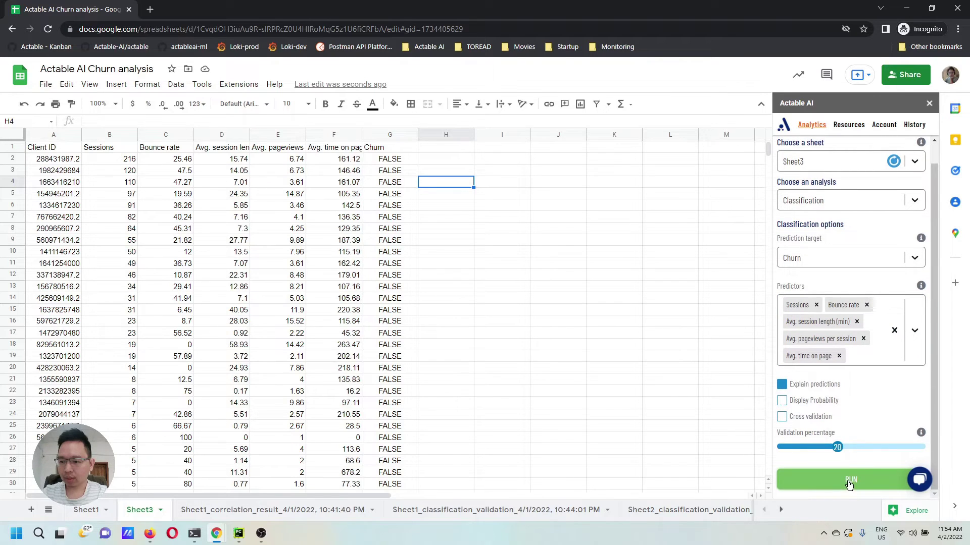
pyautogui.click(849, 483)
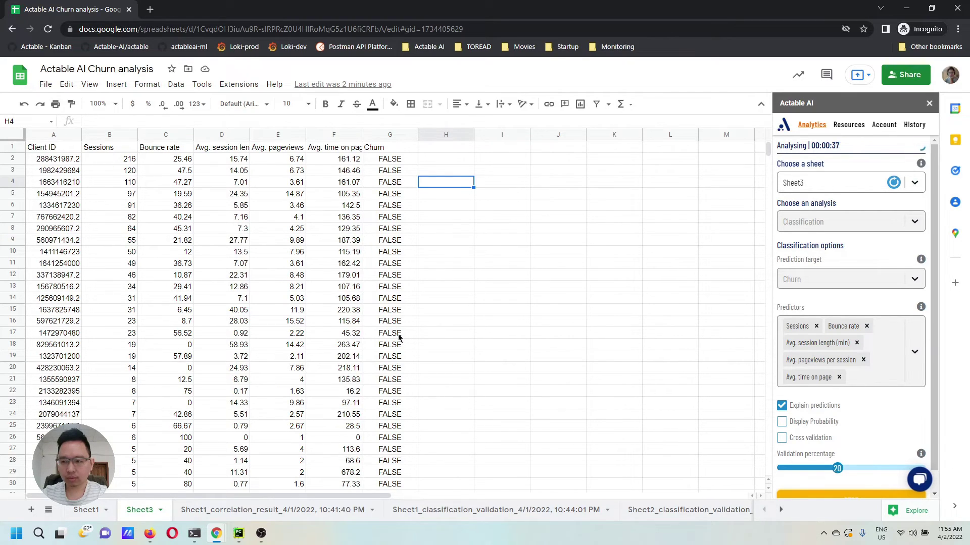
# Switch from the Sheet1 to the Sheet2 classification validation results
pyautogui.click(428, 515)
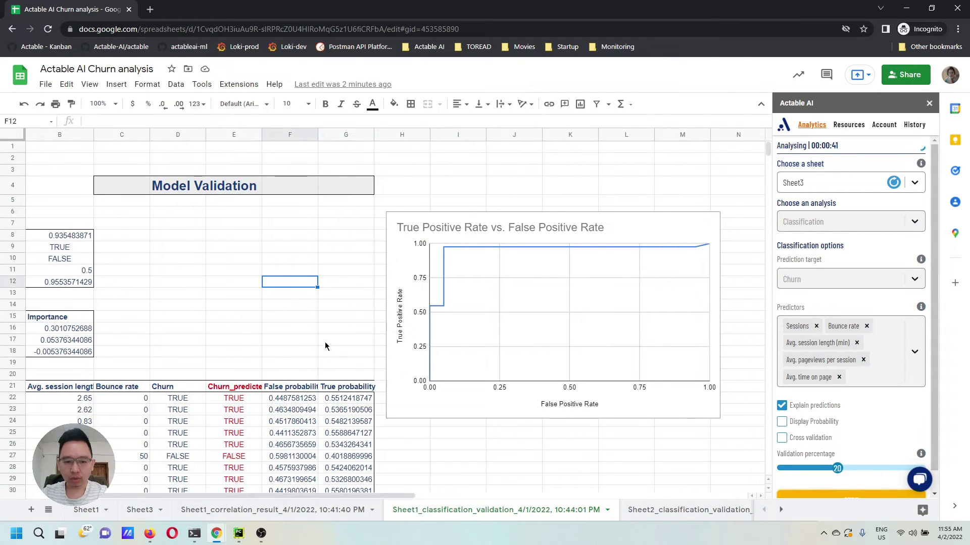
pyautogui.click(649, 512)
pyautogui.scroll(-2, 241, 307)
pyautogui.click(240, 306)
pyautogui.scroll(2, 239, 305)
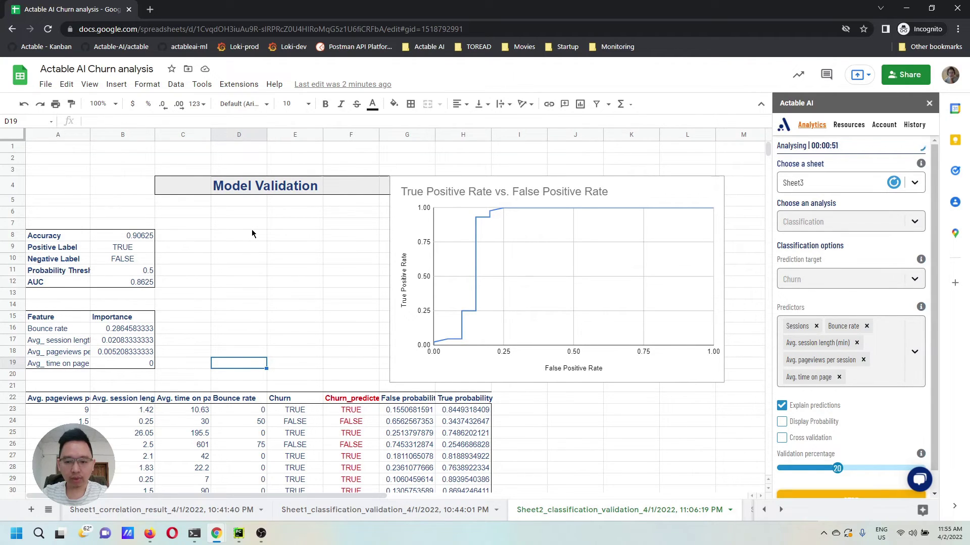
# Inspect the 0.90625 accuracy, probability threshold and 0.8625 AUC values
pyautogui.click(118, 237)
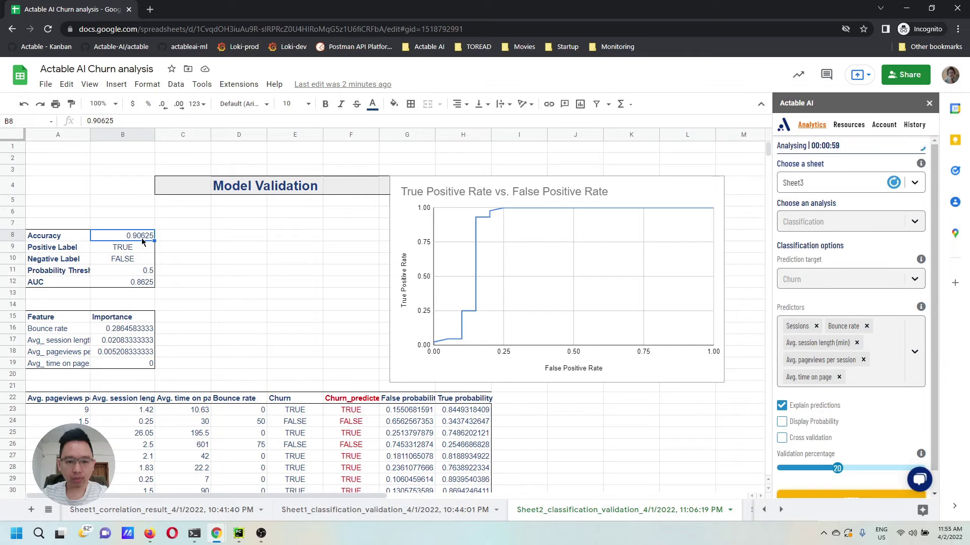
pyautogui.click(83, 275)
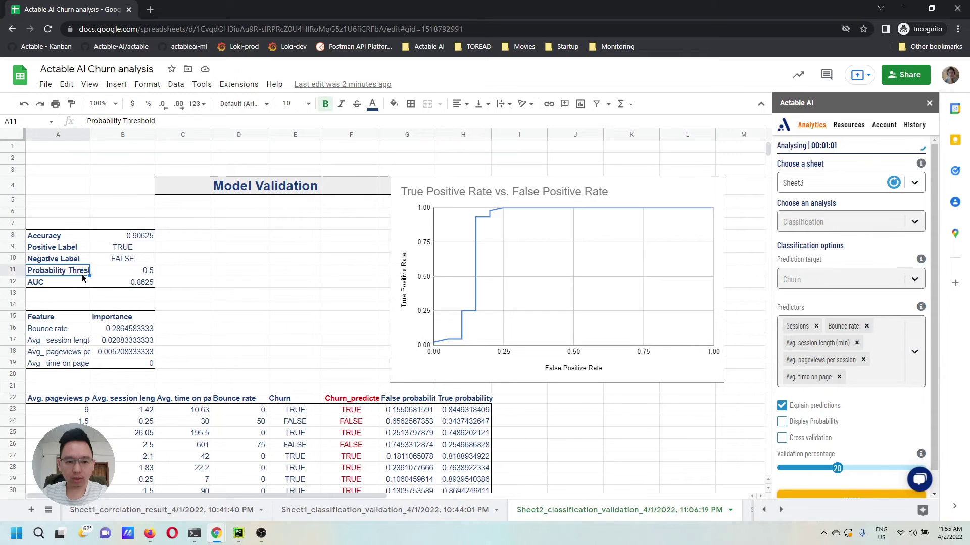
pyautogui.click(81, 286)
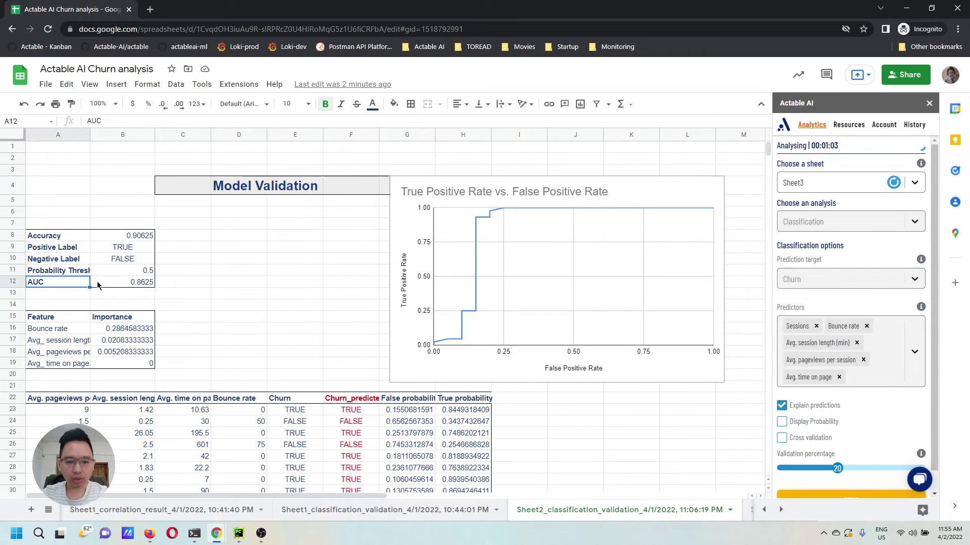
pyautogui.click(99, 295)
pyautogui.scroll(-2, 217, 255)
pyautogui.scroll(1, 190, 269)
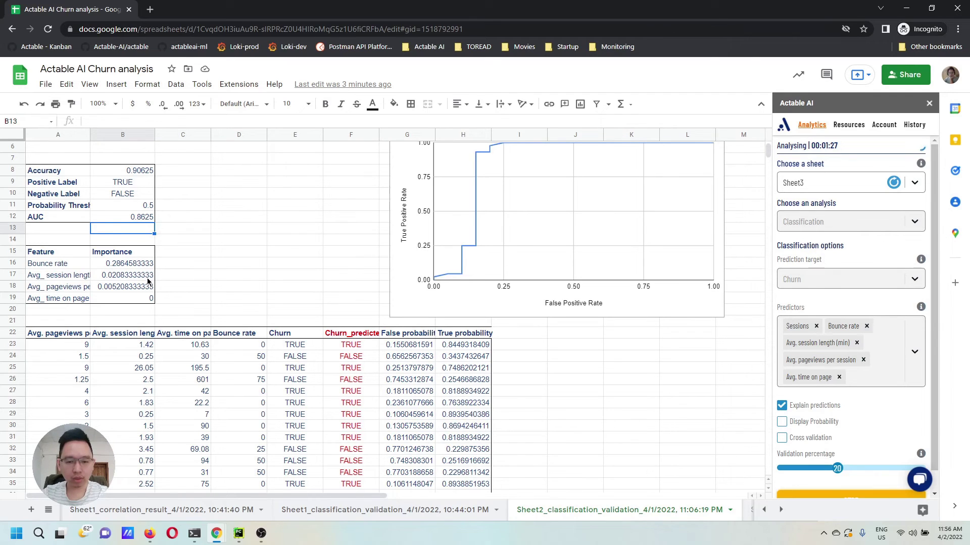
pyautogui.scroll(2, 149, 290)
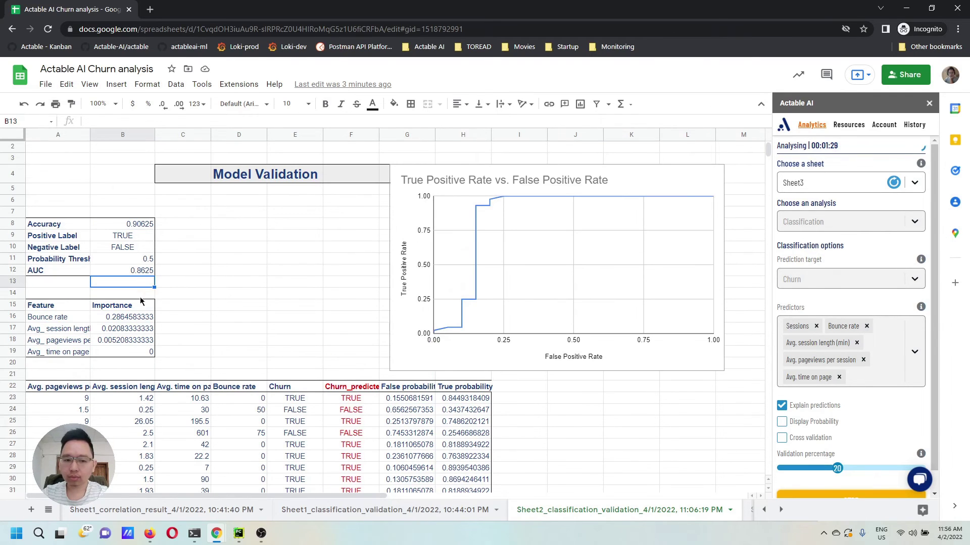
pyautogui.moveTo(45, 317); pyautogui.dragTo(117, 320)
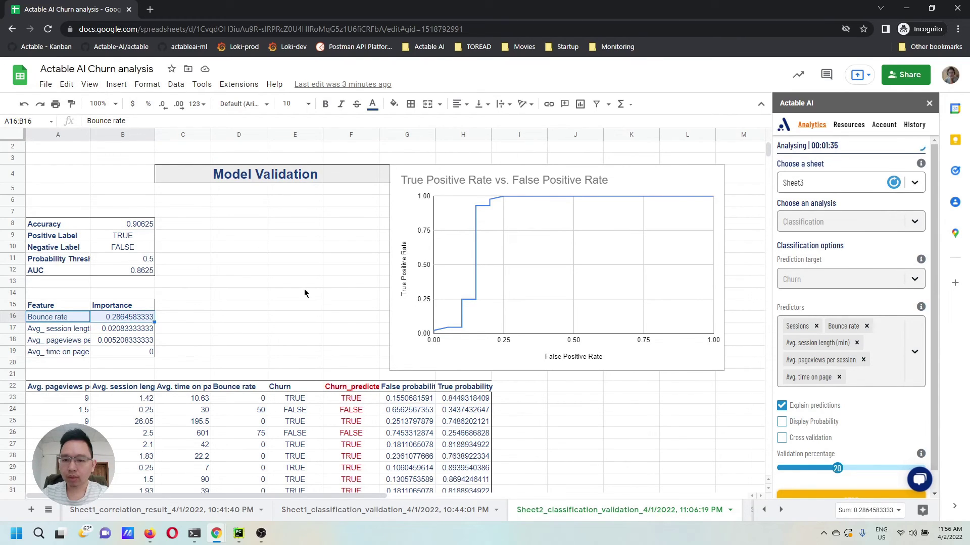
pyautogui.moveTo(288, 283); pyautogui.dragTo(289, 293)
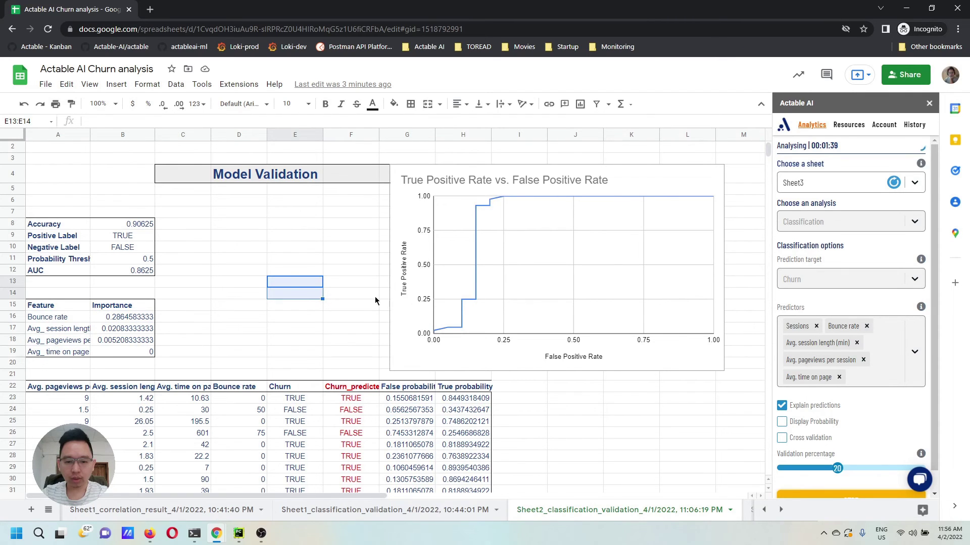
pyautogui.scroll(-3, 373, 298)
pyautogui.scroll(-2, 516, 327)
pyautogui.click(516, 327)
pyautogui.scroll(-2, 506, 324)
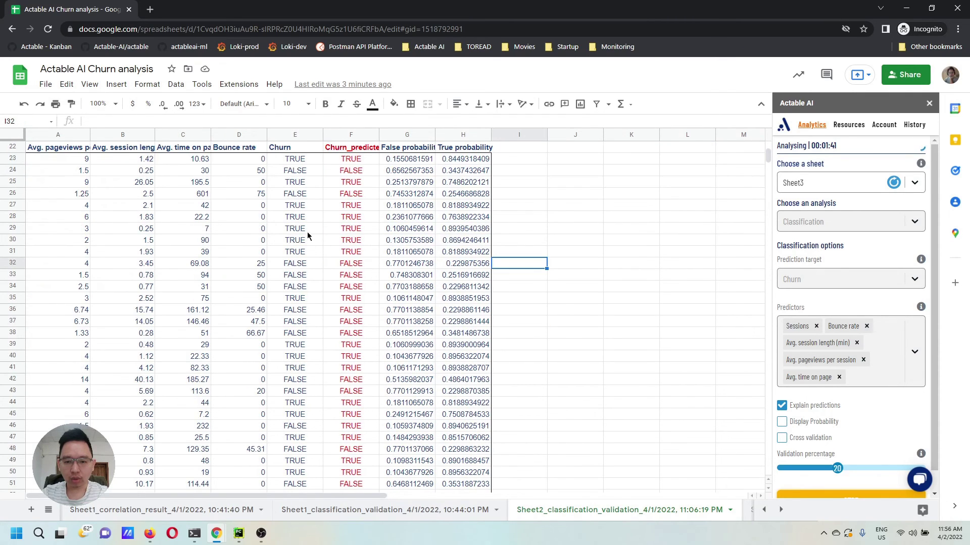
pyautogui.scroll(4, 313, 242)
pyautogui.scroll(-1, 362, 303)
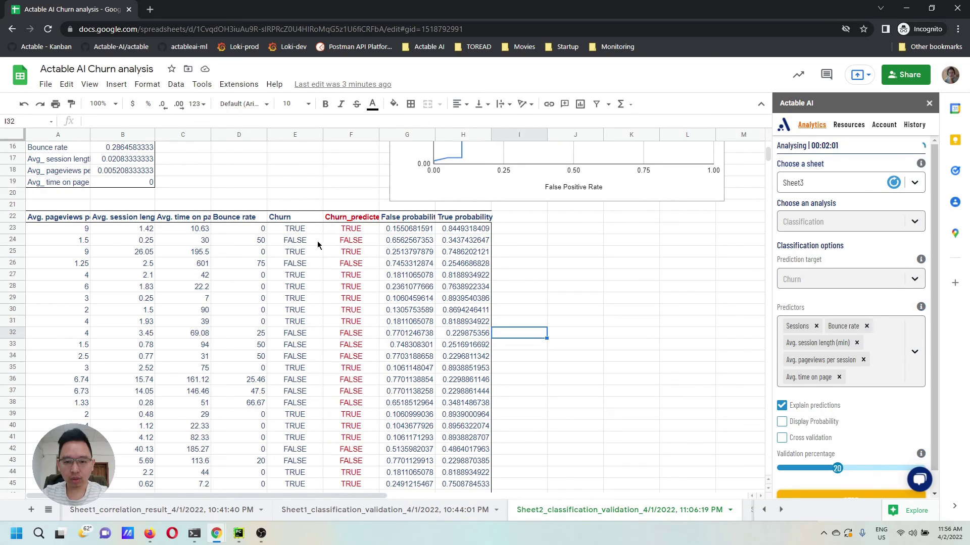
pyautogui.click(296, 263)
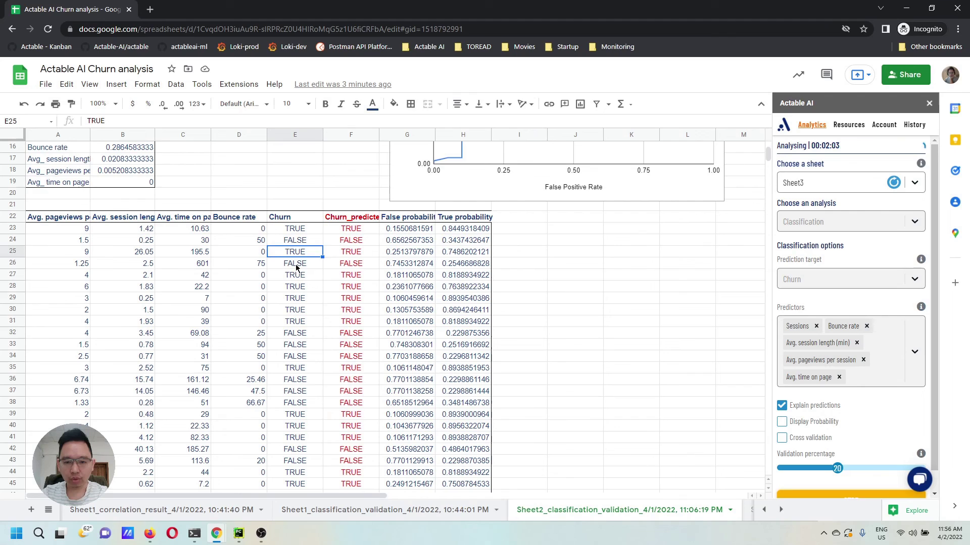
pyautogui.click(352, 277)
pyautogui.click(354, 299)
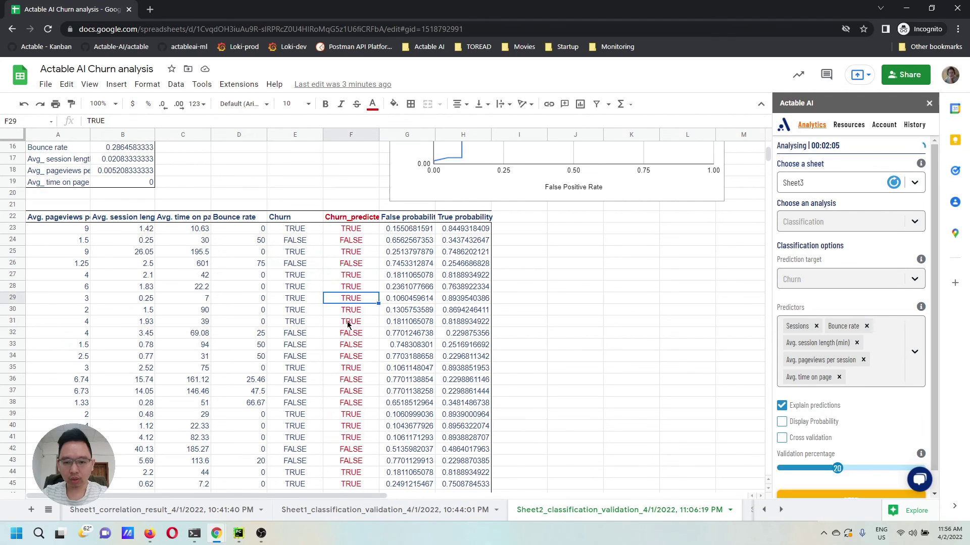